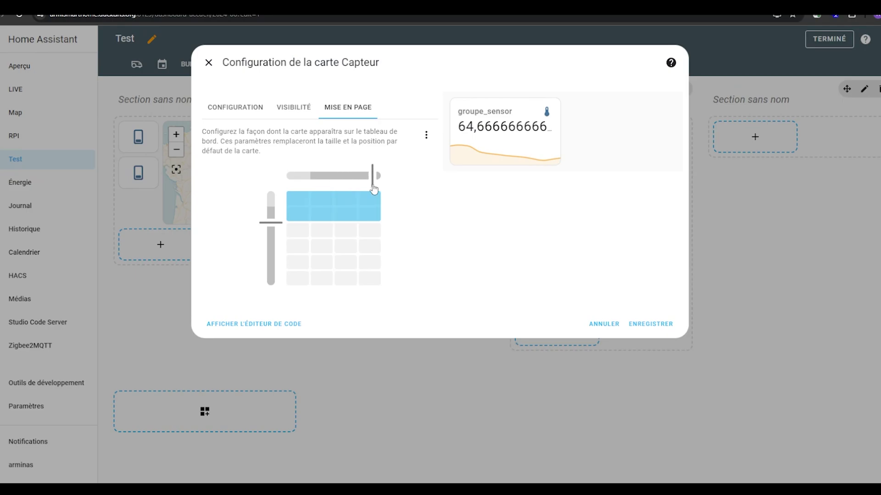
Set the groupe_sensor card's height to three grid rows and save the card configuration
drag(271, 222, 271, 238)
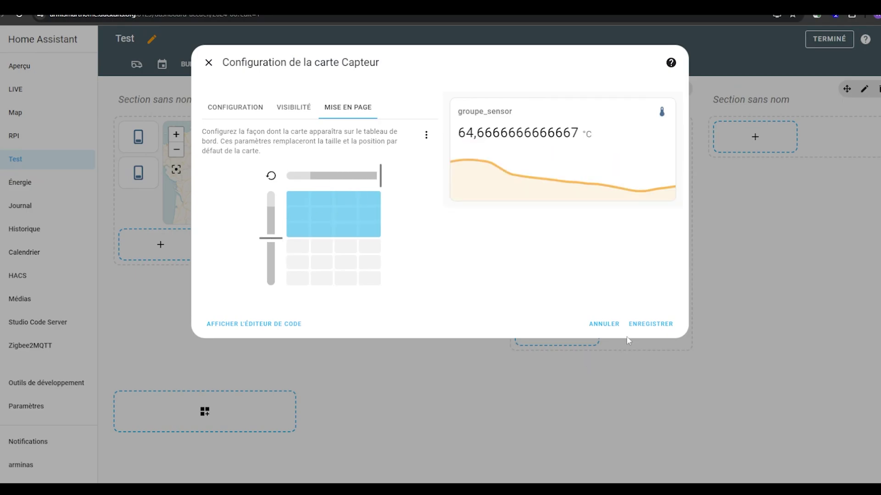
click(645, 325)
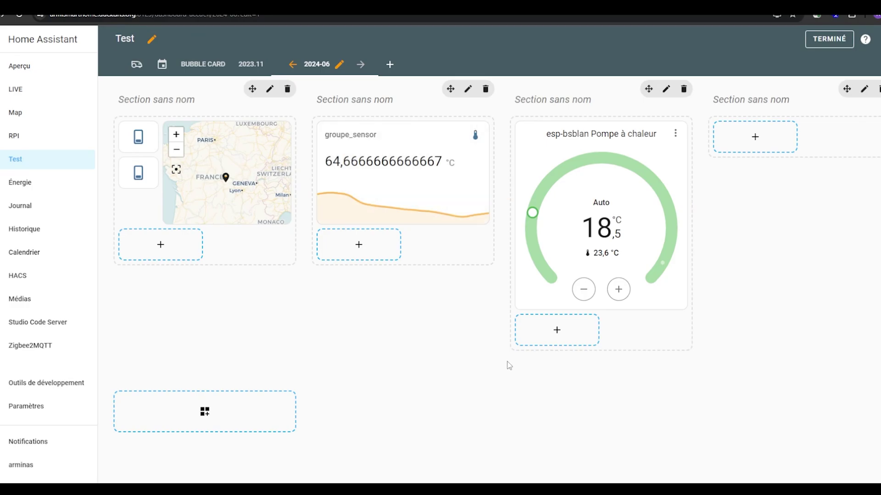
Resize the esp-bsblan Pompe à chaleur thermostat card to three columns by three rows and save it
click(601, 216)
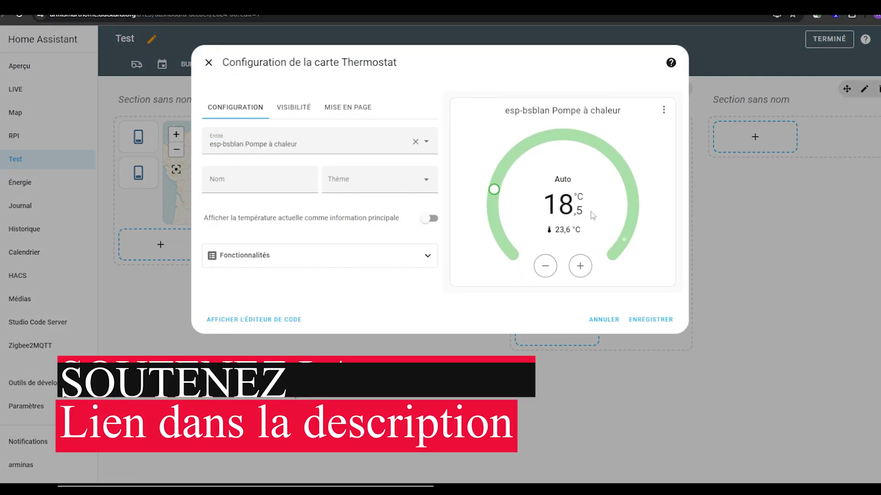
click(363, 114)
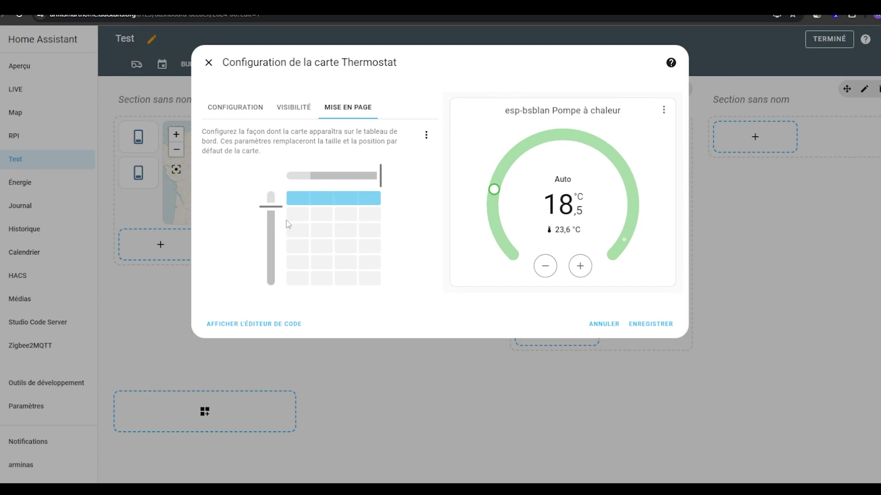
drag(271, 207, 270, 285)
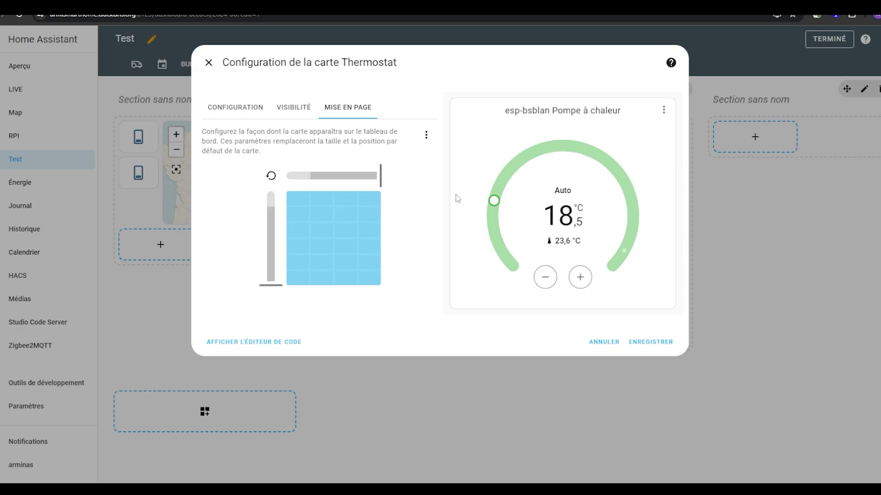
drag(380, 188, 358, 189)
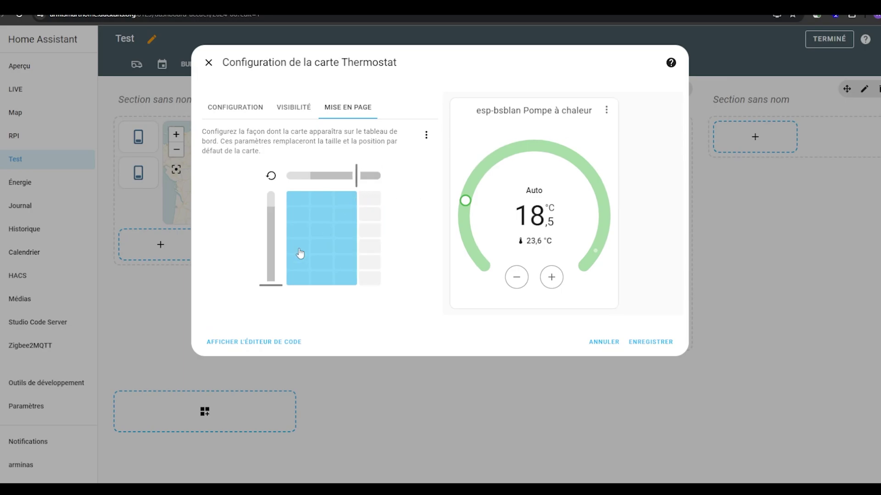
drag(271, 285, 271, 246)
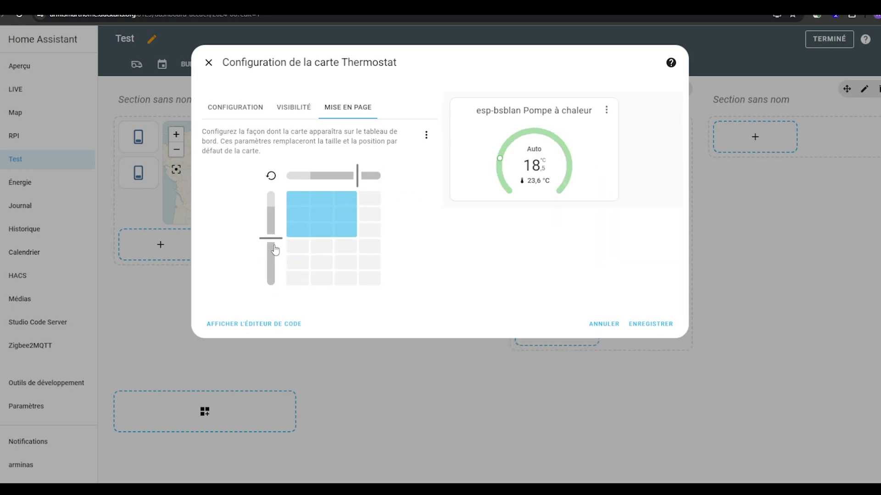
click(655, 324)
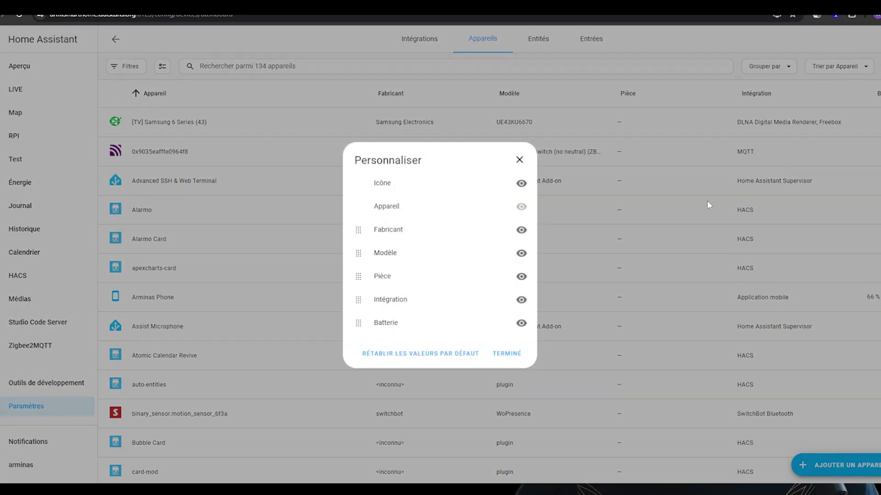
Customize the devices table by hiding the Batterie column and placing Intégration before Pièce
click(521, 323)
click(521, 299)
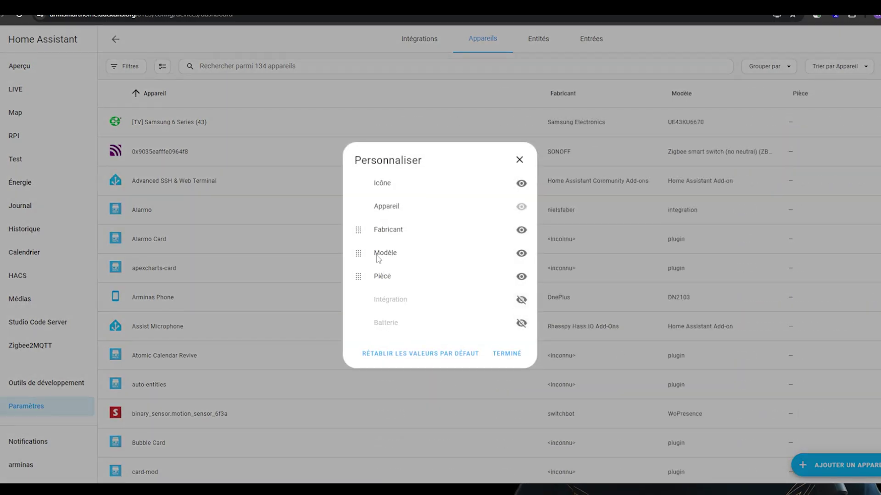
click(521, 300)
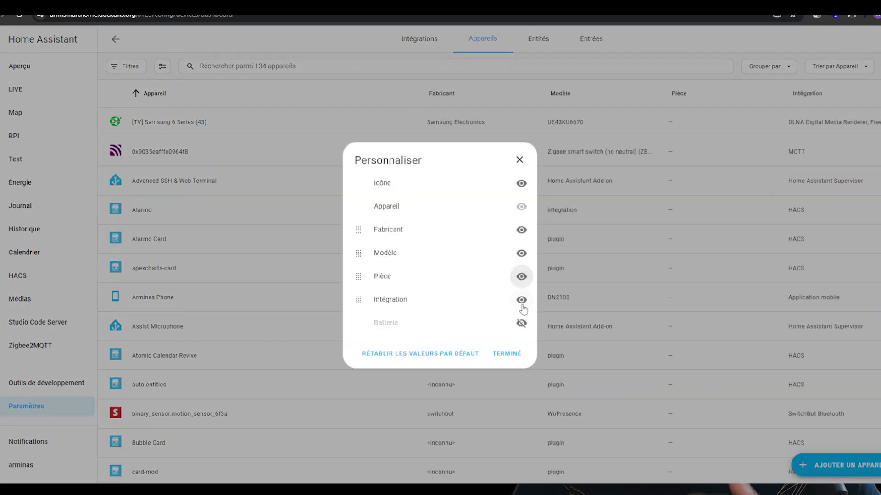
drag(359, 279, 358, 300)
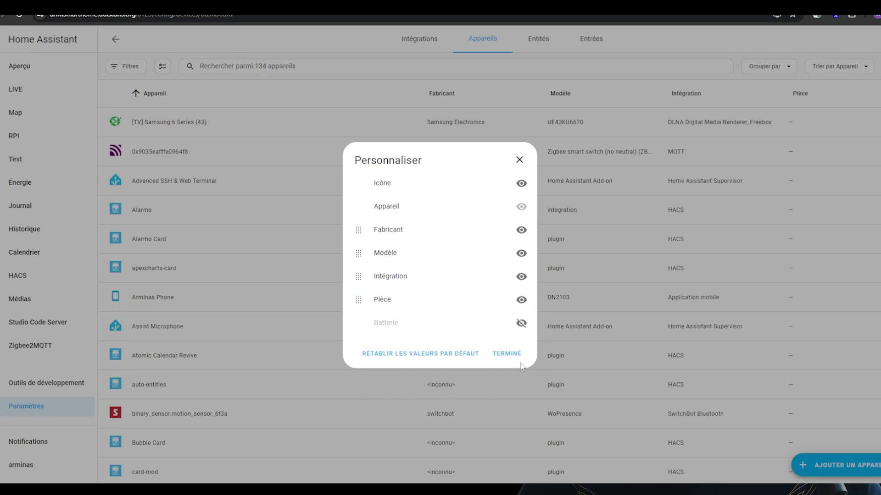
click(514, 355)
Check which columns can be customized in the Entités table, leaving them as they are
click(536, 38)
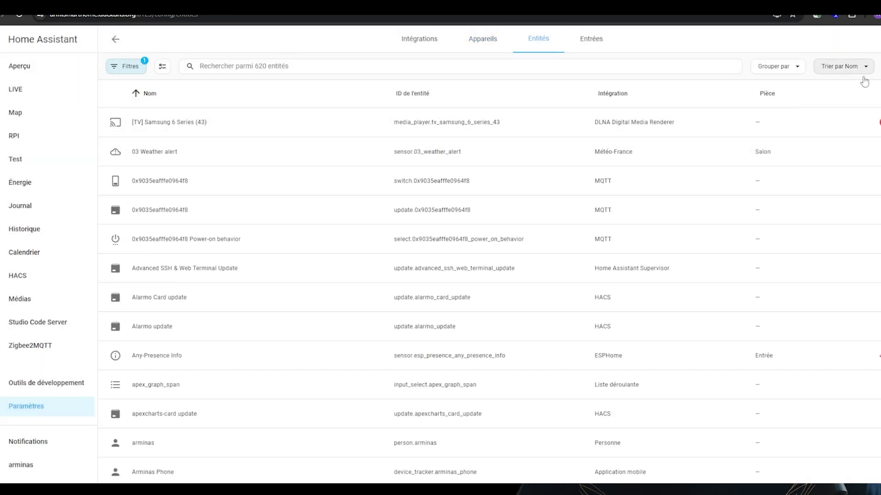
click(162, 66)
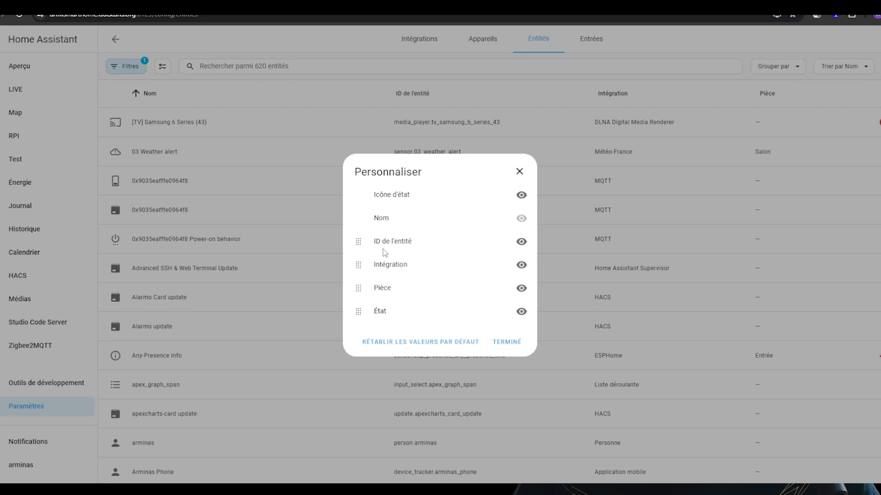
click(506, 342)
Hide the Modifiable column in the Entrées table and confirm the customization
click(590, 41)
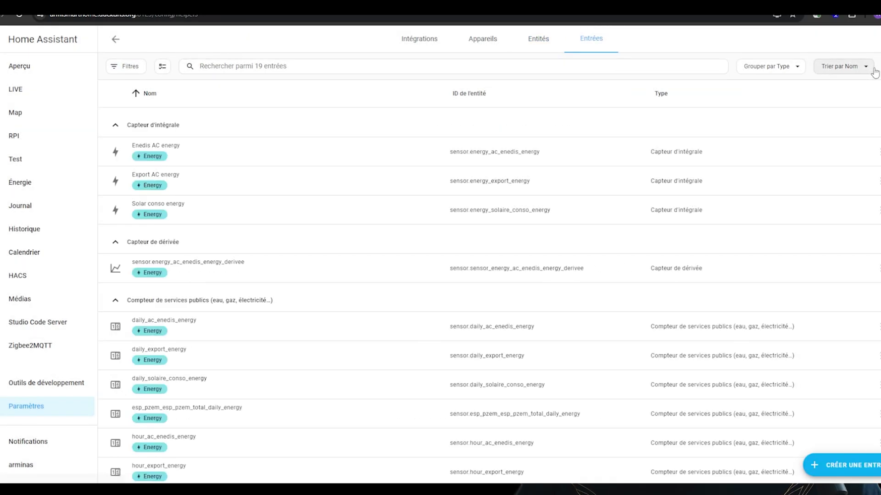
click(163, 66)
click(521, 287)
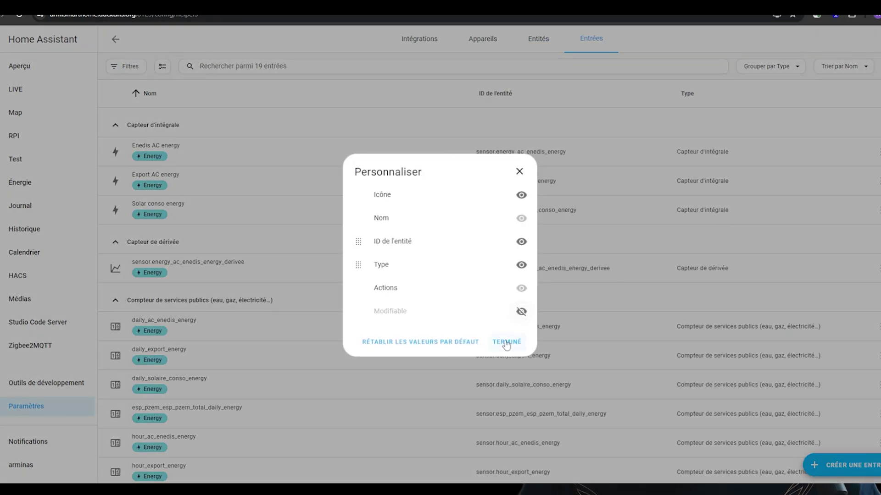
click(507, 343)
Restore the default column settings of the Appareils table
click(482, 42)
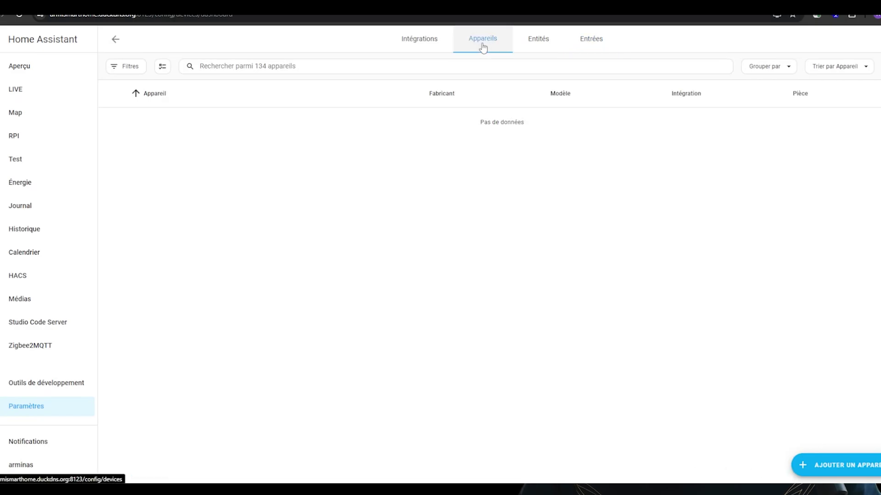
click(162, 66)
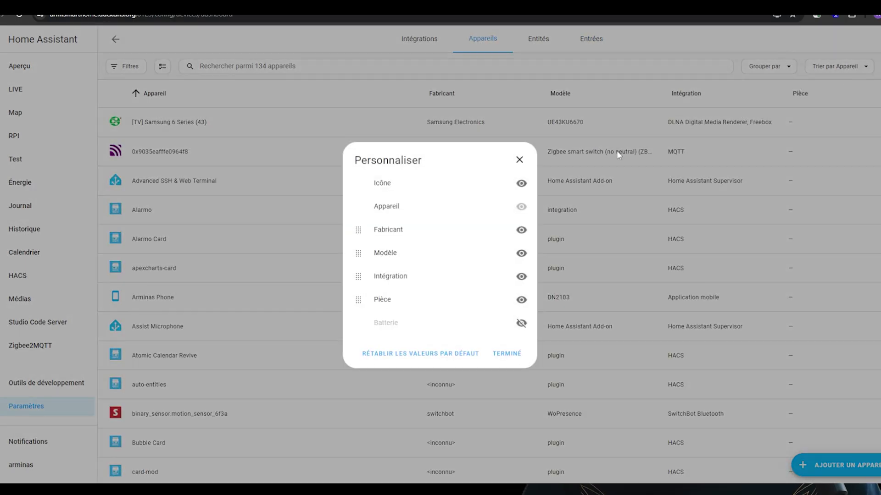
click(373, 360)
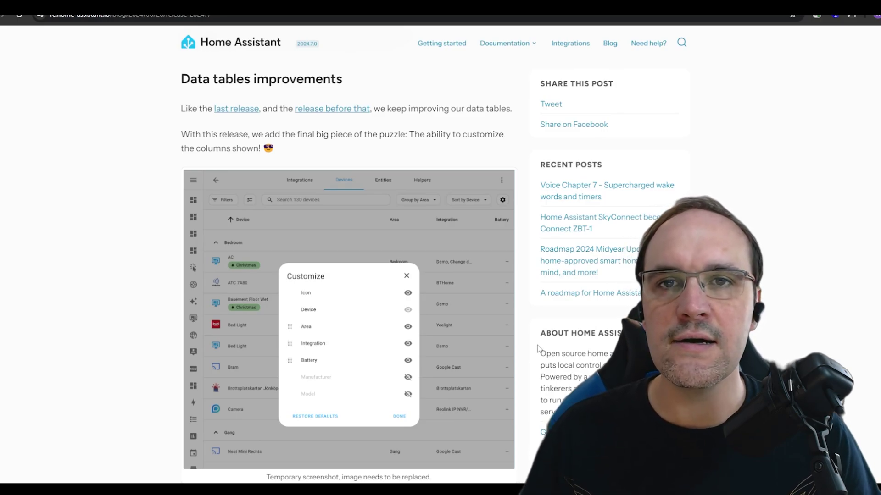
Consult the release notes' section on taking control of blueprints, and open the Test blueprint automation in Home Assistant
scroll(449, 200, down, 10)
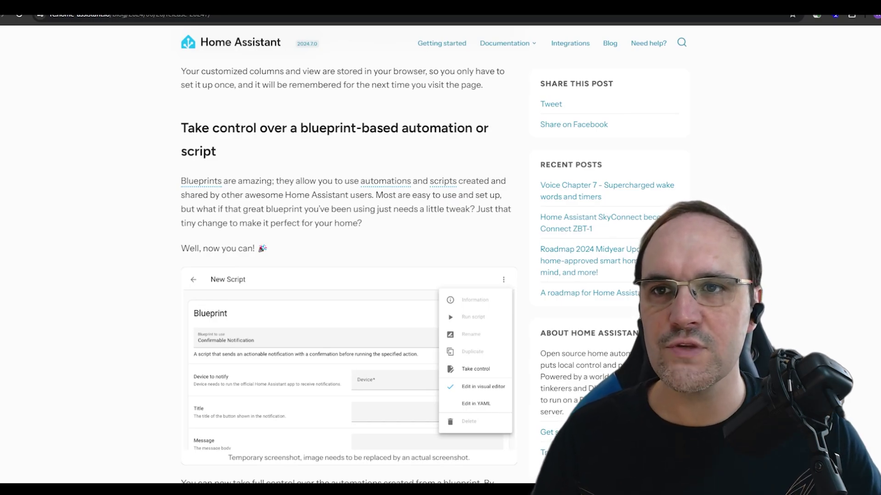
key(ctrl+Tab)
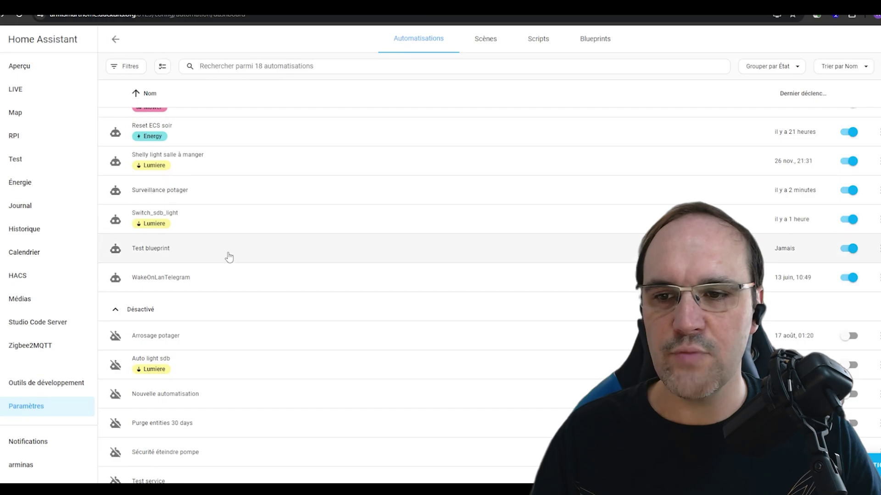
click(228, 252)
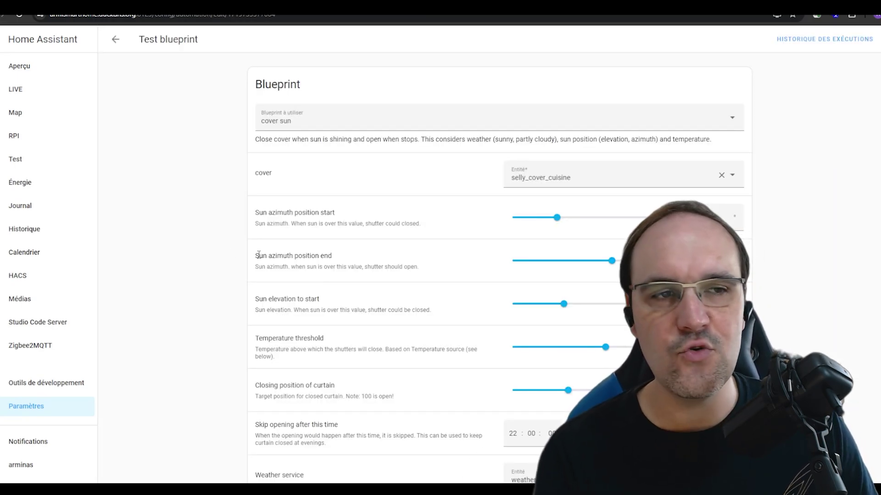
Take control of the Test blueprint automation to convert it into a regular automation
click(875, 39)
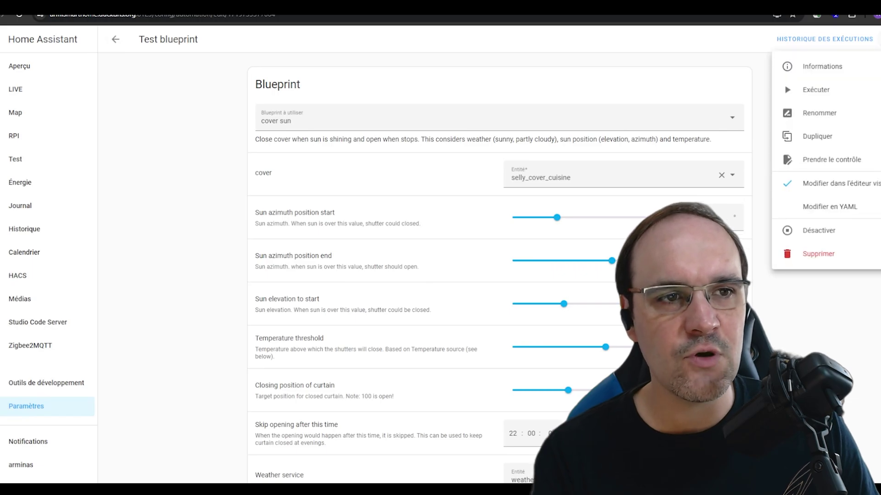
click(832, 159)
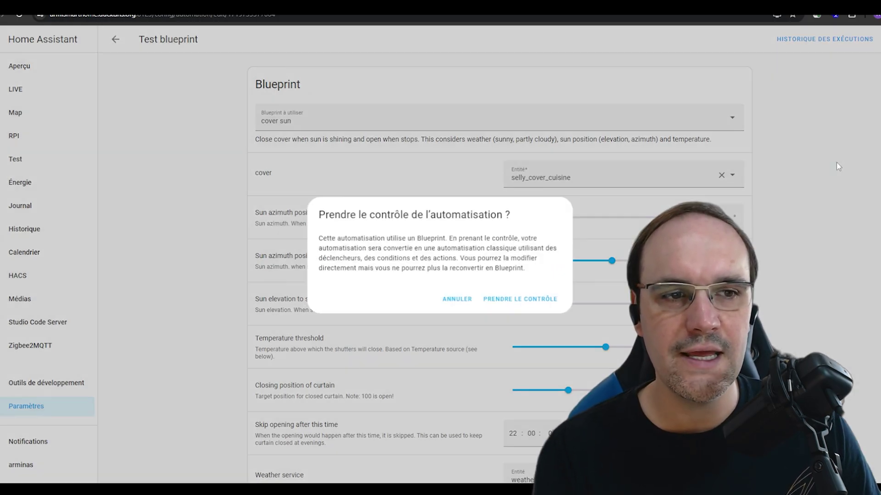
drag(317, 237, 527, 270)
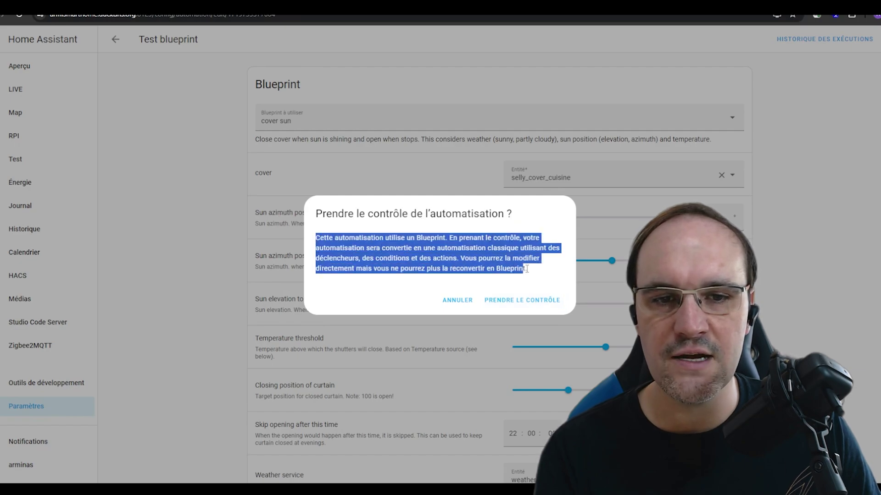
click(490, 249)
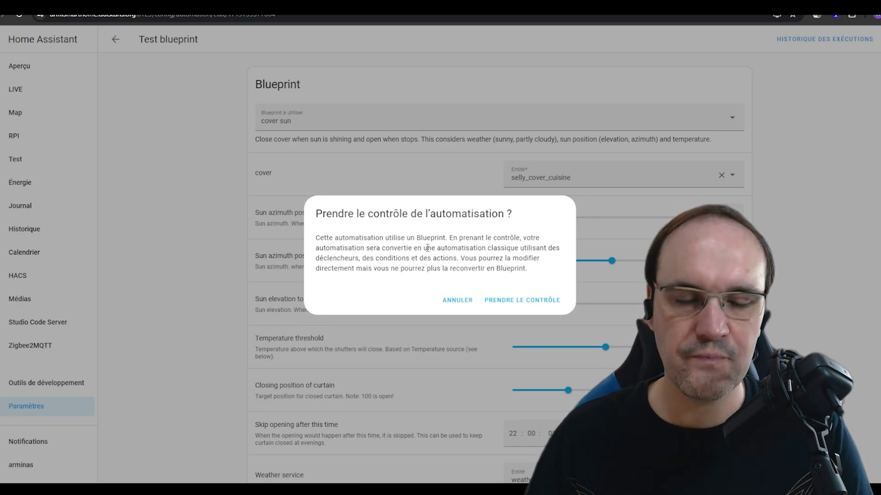
click(502, 302)
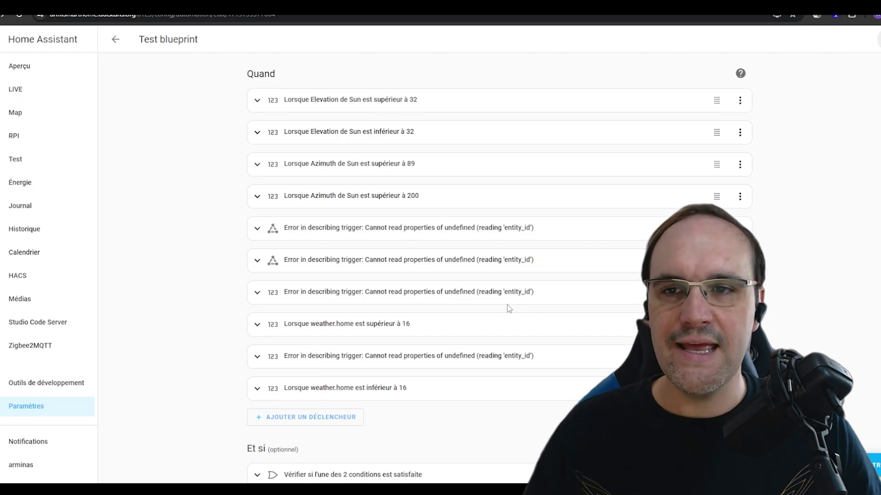
Review the triggers, conditions and actions of the converted Test blueprint automation
scroll(205, 149, down, 1)
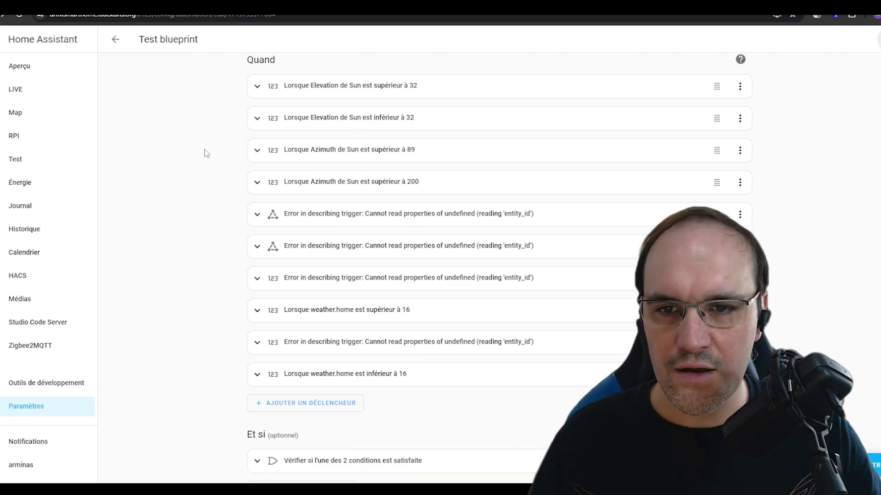
scroll(205, 150, down, 3)
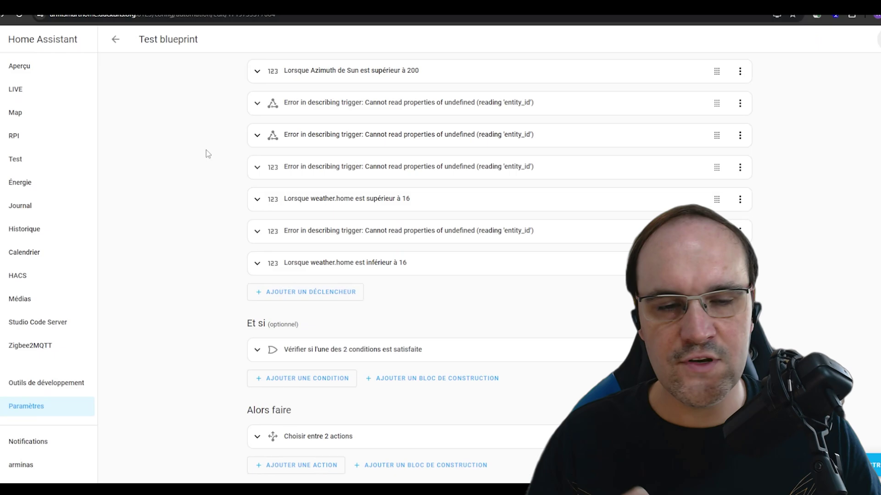
scroll(463, 289, up, 3)
scroll(474, 299, up, 1)
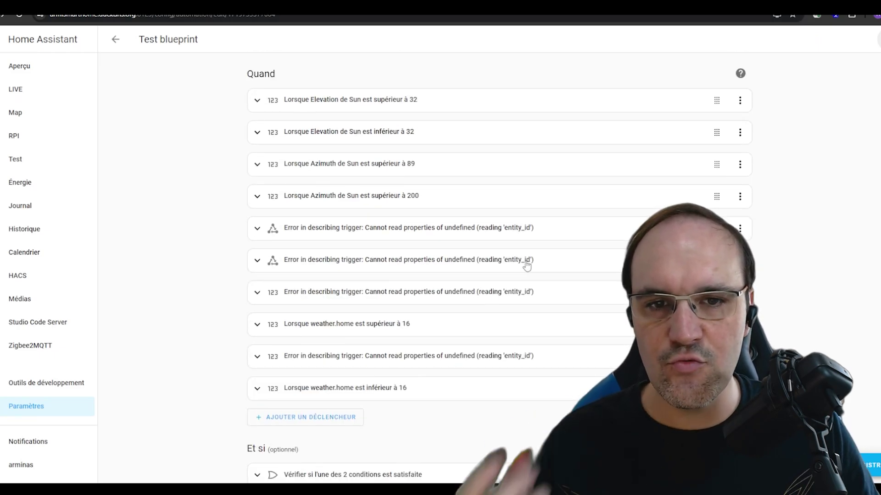
click(395, 207)
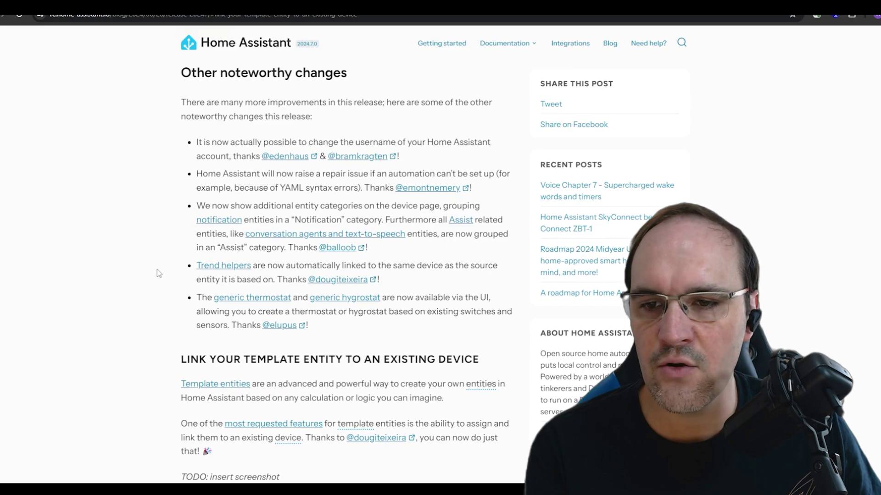
Read the release notes on trend helpers, generic thermostats and hygrostats, and linking template entities to existing devices
drag(277, 271, 291, 281)
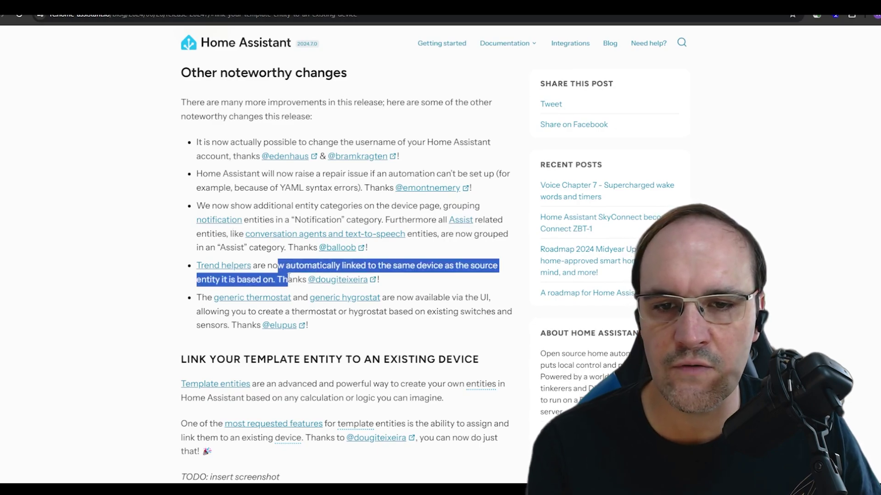
click(296, 287)
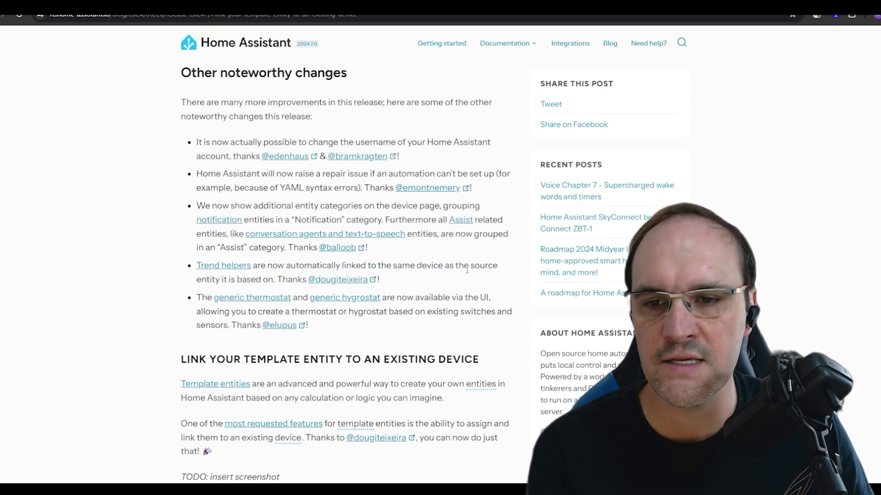
scroll(467, 269, down, 1)
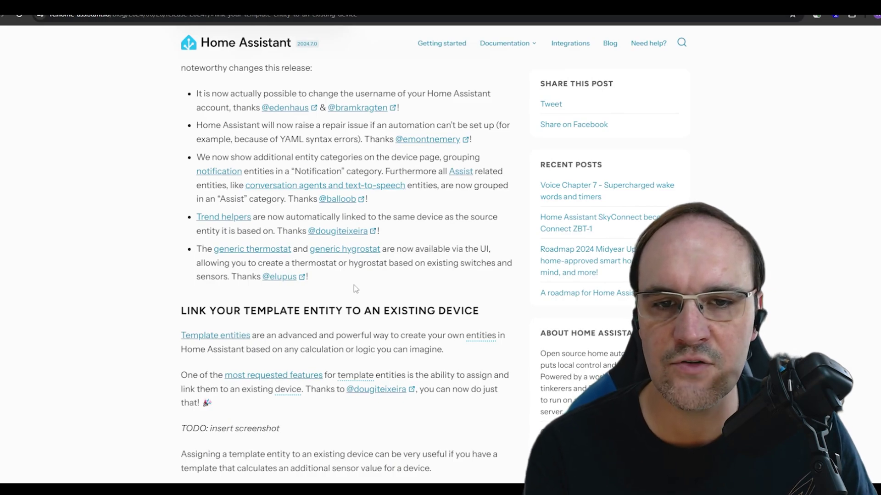
scroll(353, 288, down, 4)
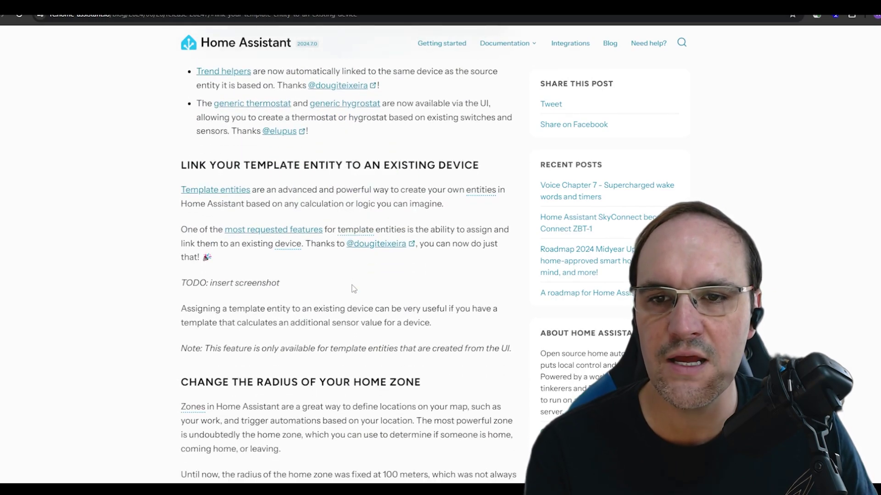
scroll(353, 287, down, 2)
scroll(351, 285, up, 2)
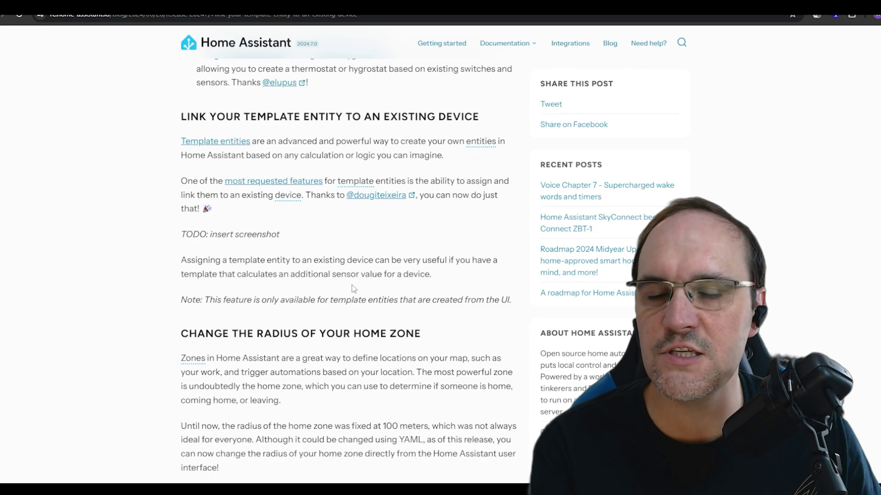